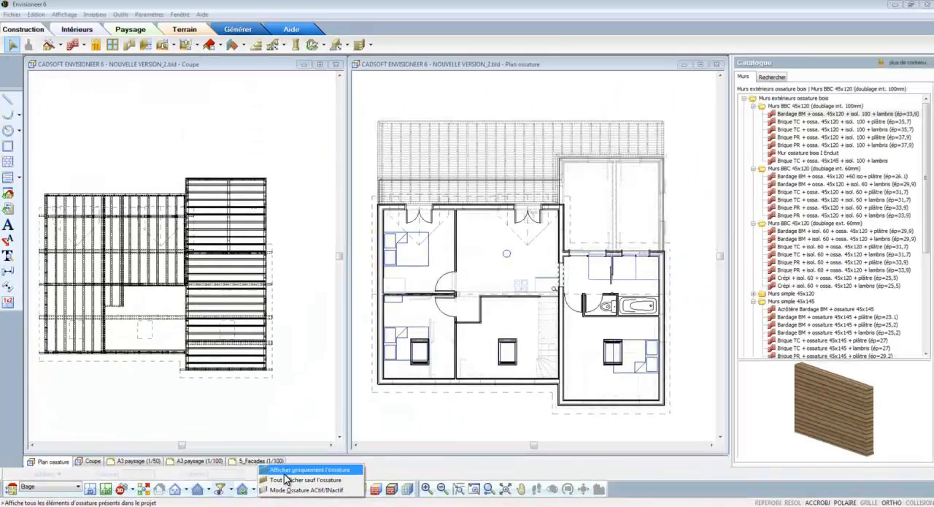
Show only the framing elements and create a vertical section along the outside of the plan's right-hand exterior wall, looking toward the house
left_click(620, 430)
left_click(284, 470)
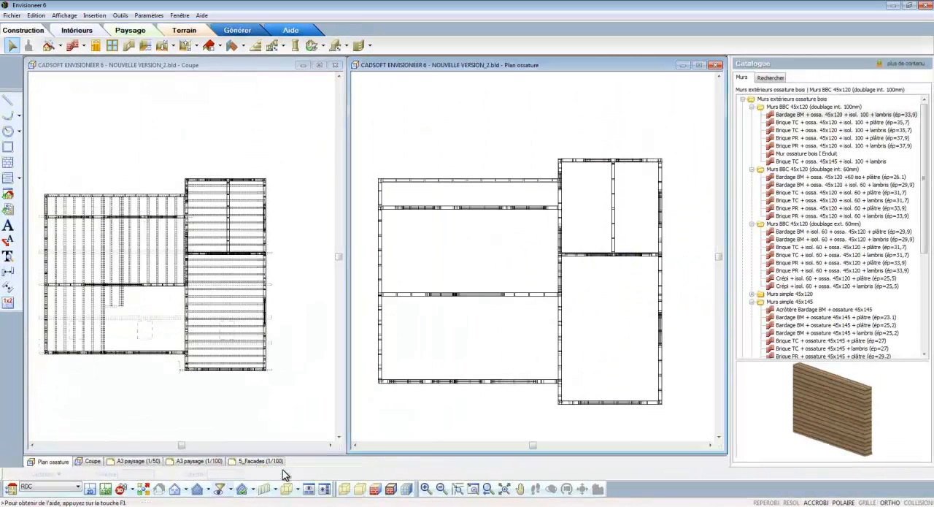
left_click(209, 489)
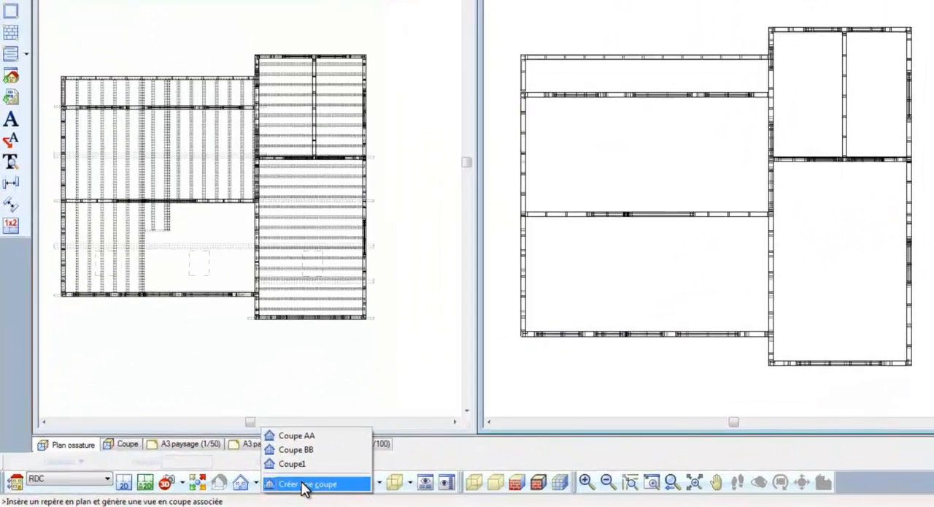
left_click(305, 485)
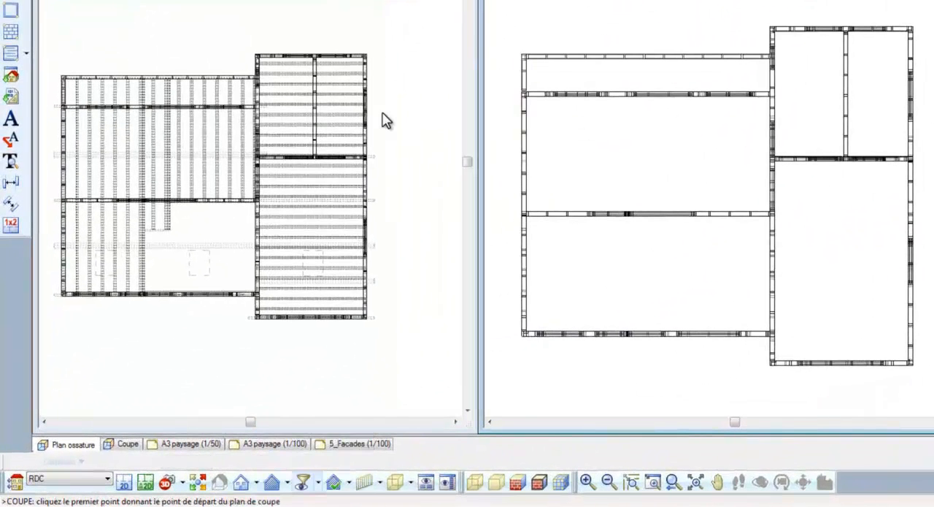
left_click(381, 45)
left_click(380, 357)
left_click(362, 350)
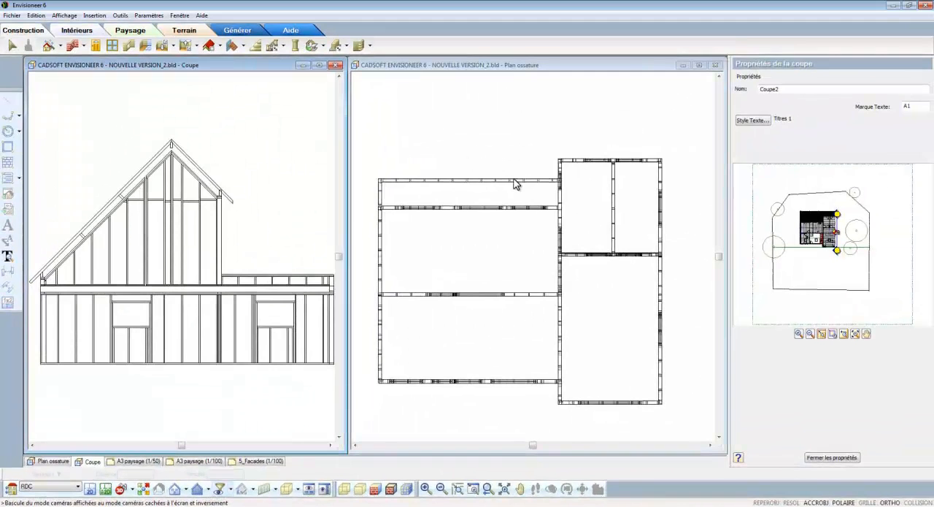
Rename the new section PA, set its mark text to 1 and close its properties
double_click(799, 89)
type("PA")
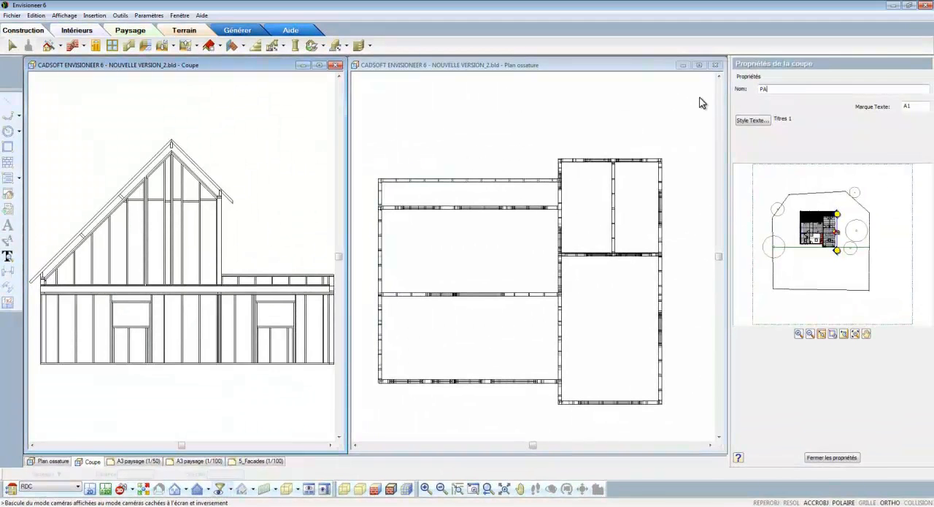
left_click_drag(923, 108, 874, 104)
type("1")
left_click(620, 141)
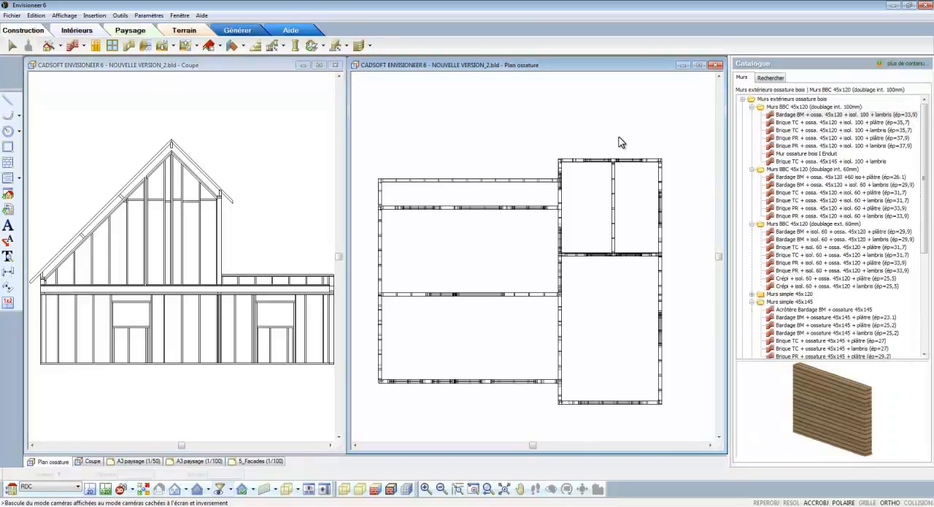
Activate the Mode Ossature display and open the properties of the T intersection where the cross wall meets the right-hand exterior wall
left_click(276, 489)
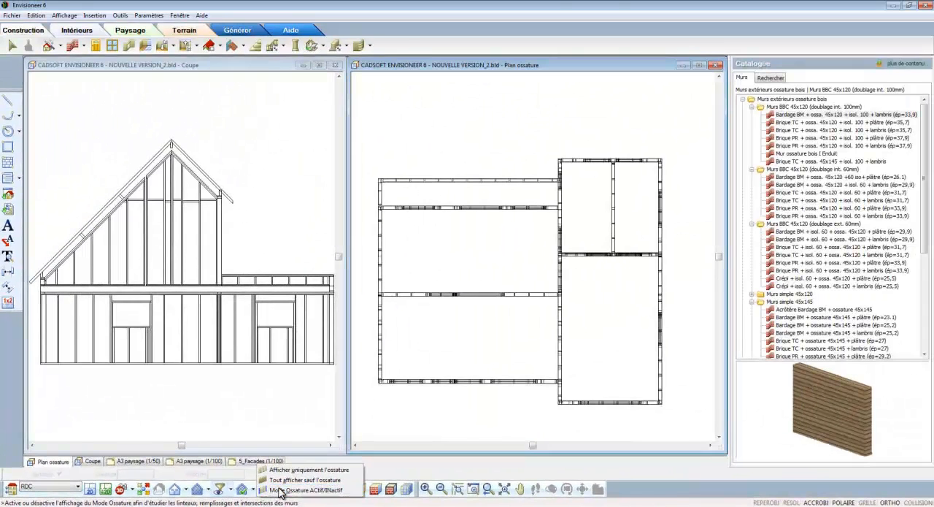
left_click(281, 493)
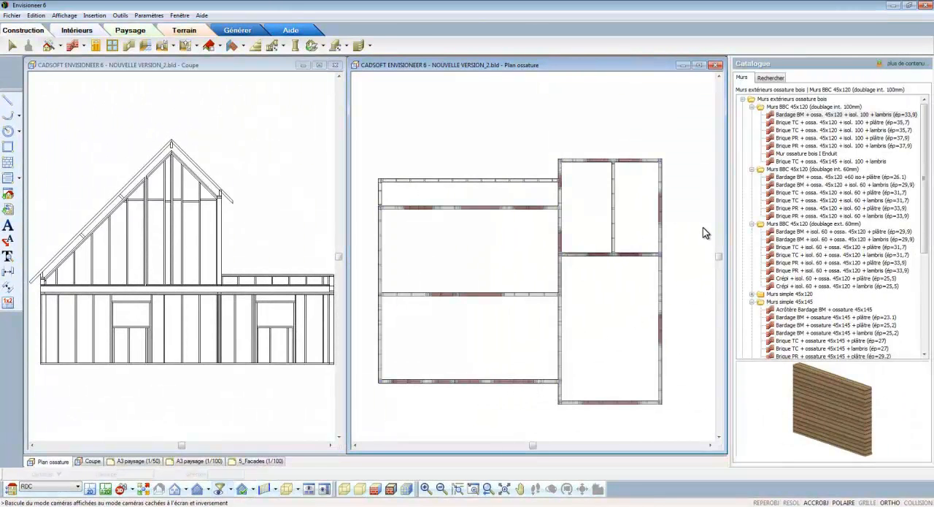
scroll(697, 271, "up", 4)
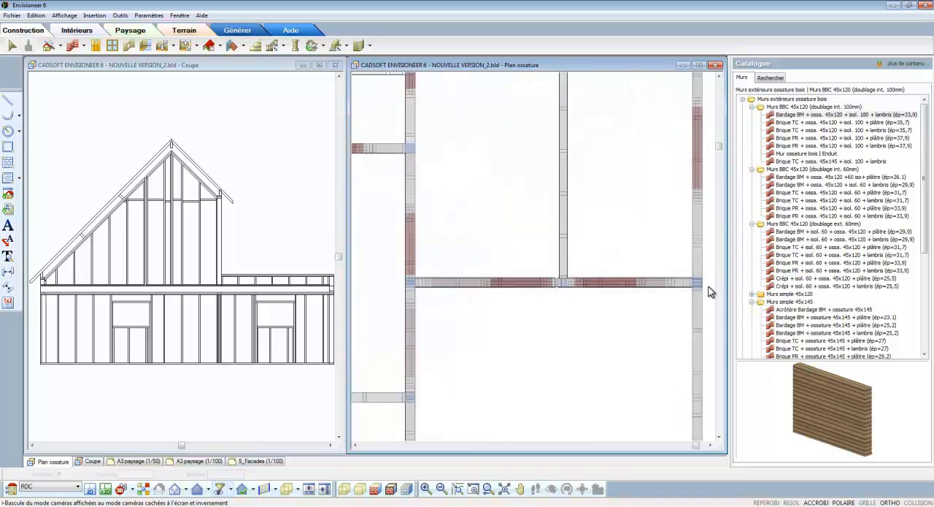
scroll(706, 291, "up", 1)
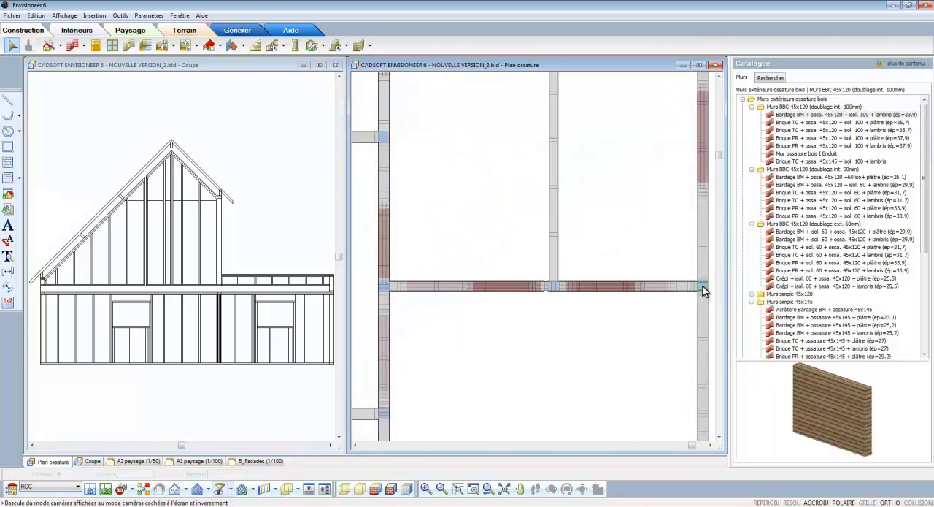
right_click(703, 286)
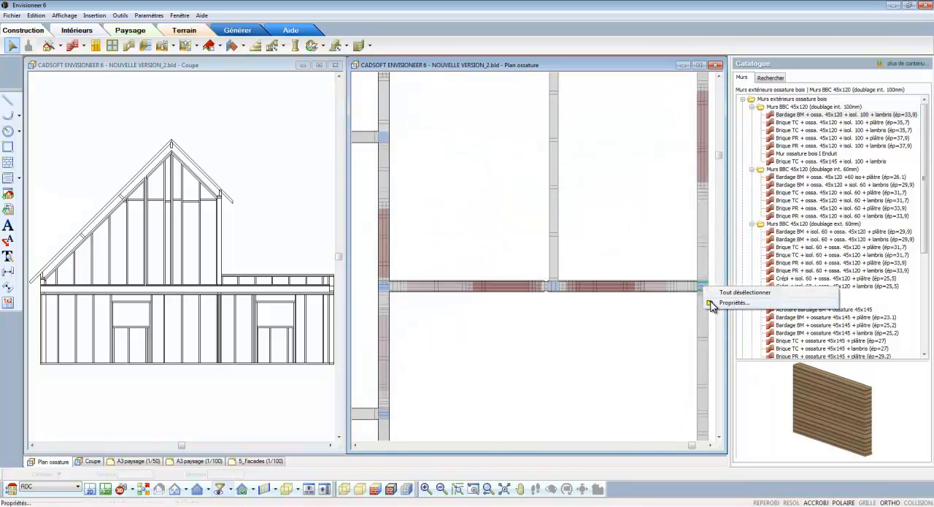
left_click(713, 302)
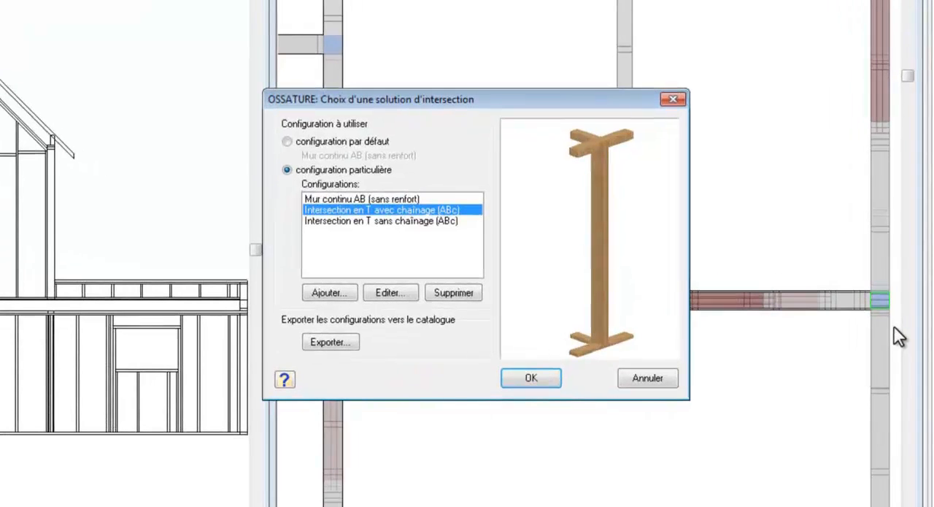
Compare the T-intersection configurations with and without chaînage in an edge-rendered preview, keeping Intersection en T avec chaînage
right_click(592, 202)
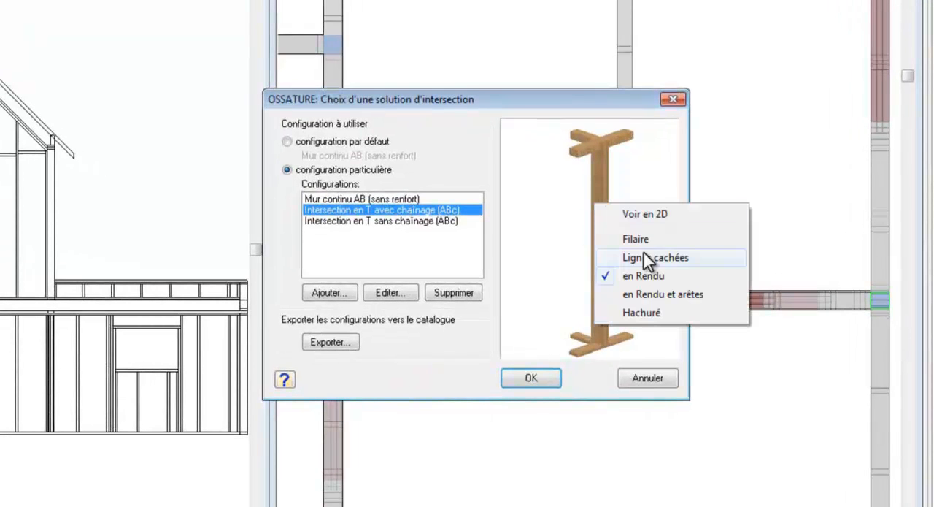
left_click(657, 294)
left_click_drag(666, 307, 625, 309)
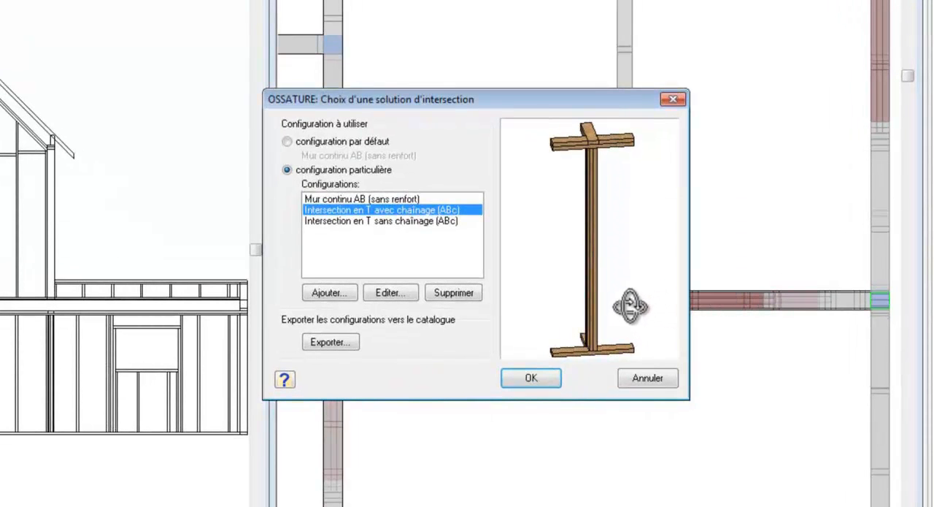
left_click(446, 222)
left_click_drag(575, 248, 584, 267)
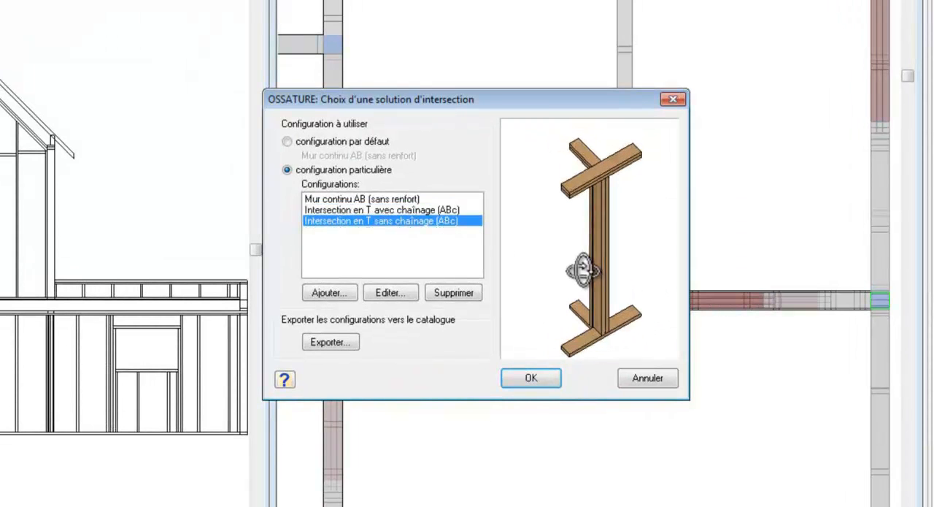
left_click(439, 210)
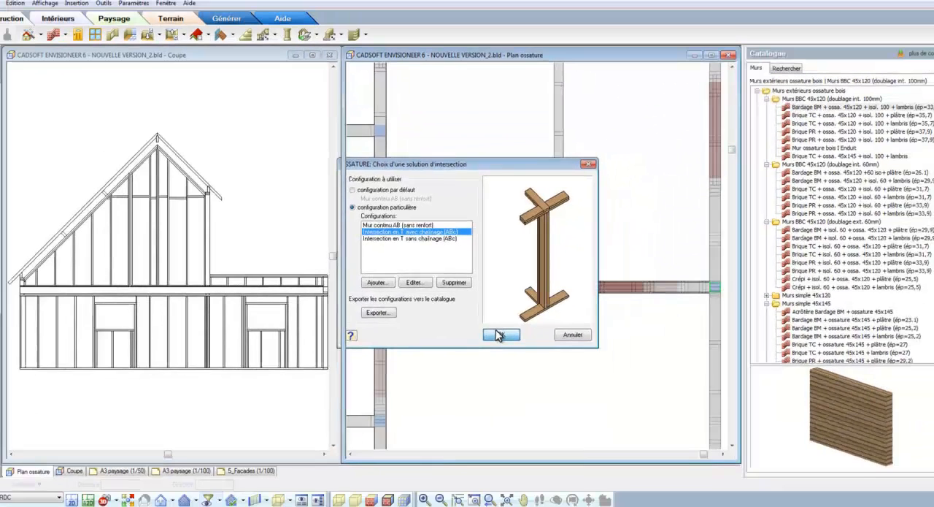
left_click(500, 335)
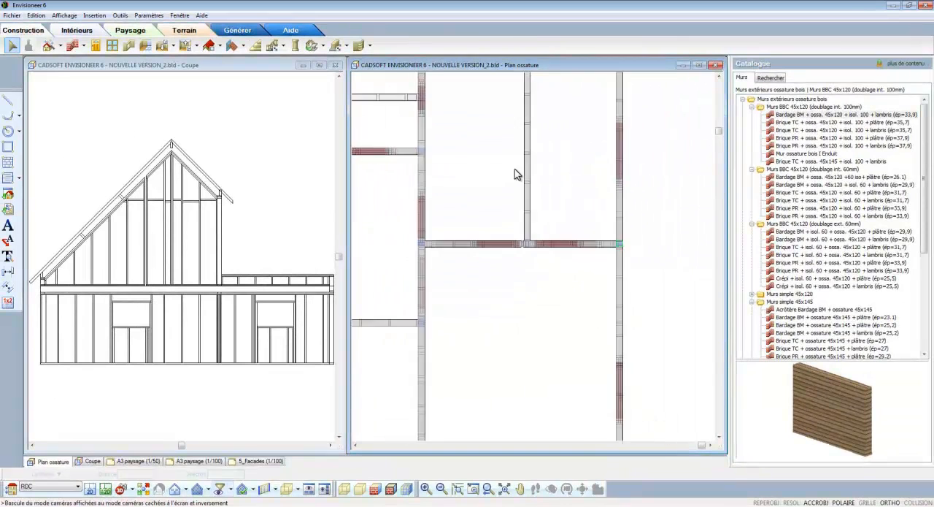
Assign the lintel configuration Sans linteau (Jeu 1cm + précadre 4cm) to the lower opening in the right-hand exterior wall
scroll(514, 169, "down", 2)
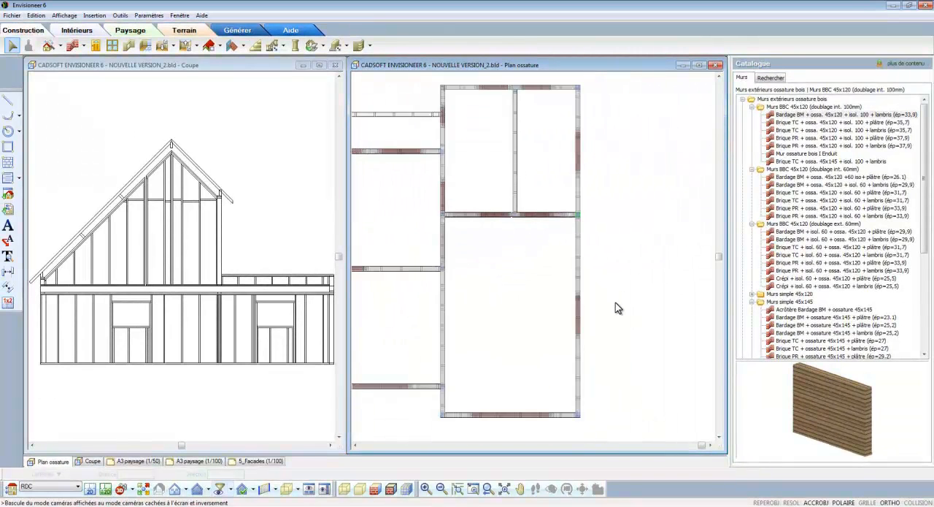
scroll(597, 427, "up", 1)
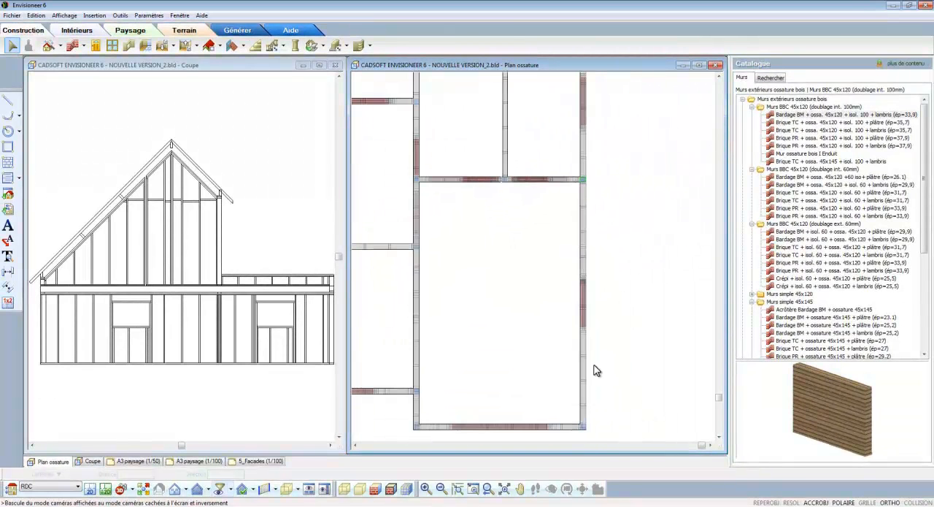
left_click(584, 316)
right_click(584, 317)
left_click(611, 328)
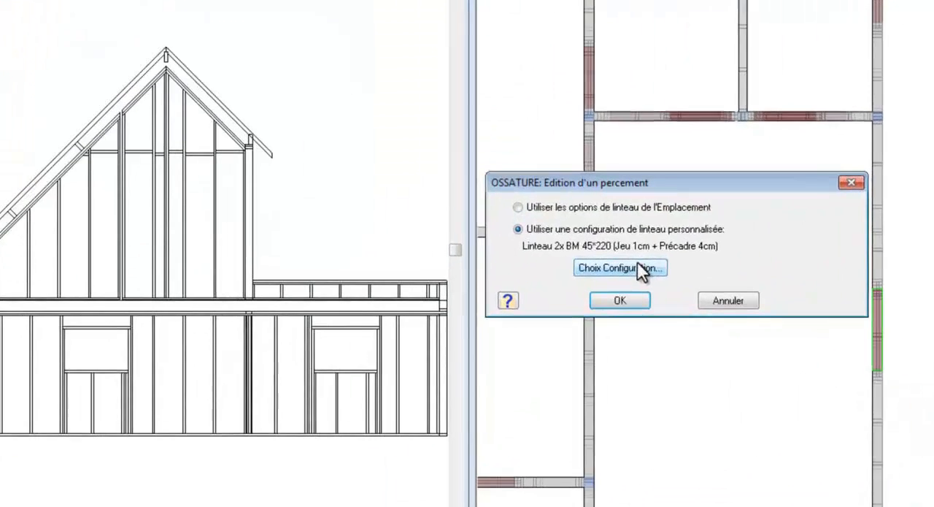
left_click(642, 263)
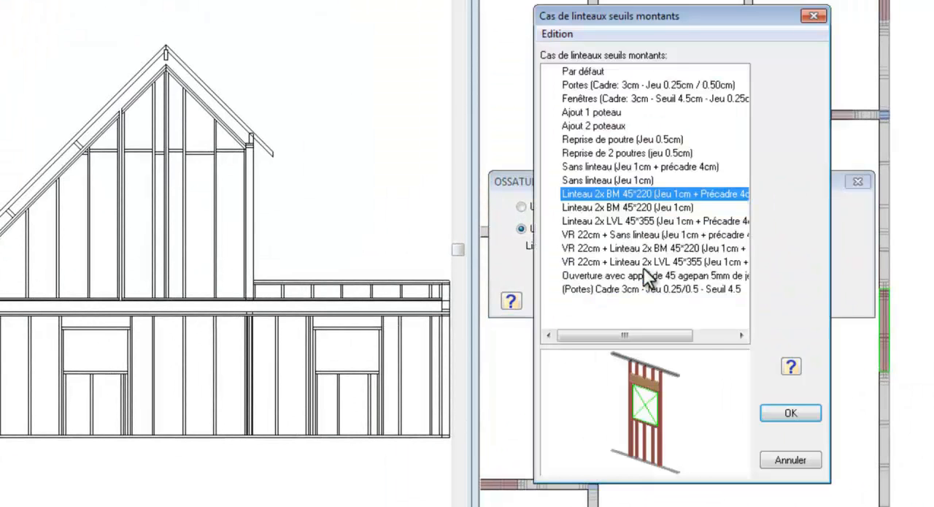
left_click(614, 167)
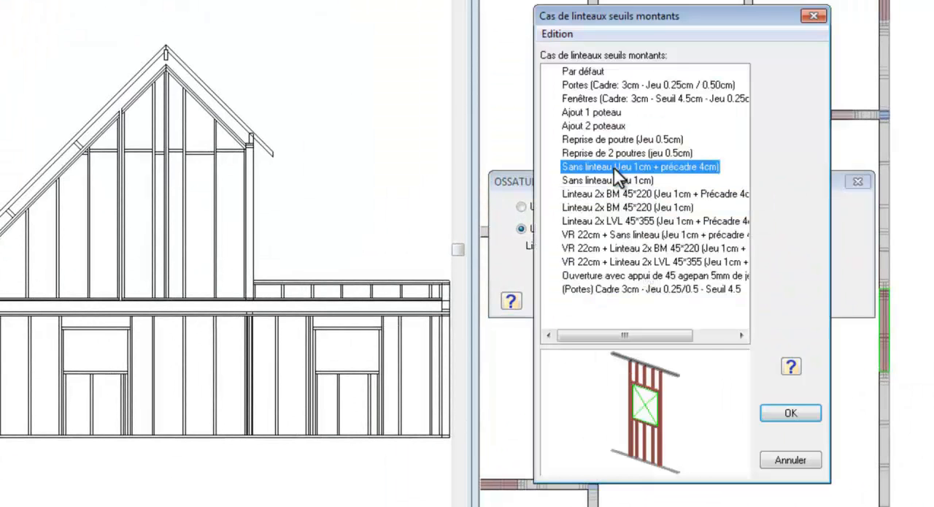
left_click(774, 409)
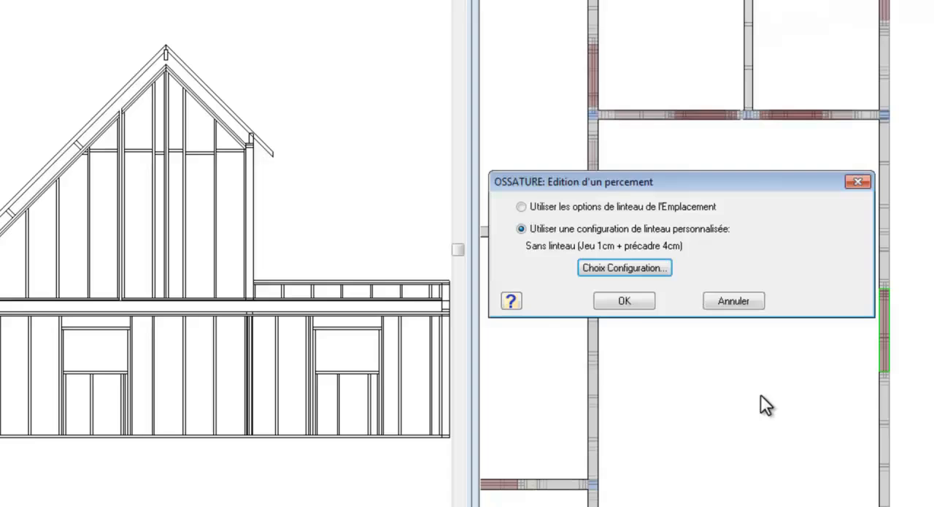
left_click(626, 301)
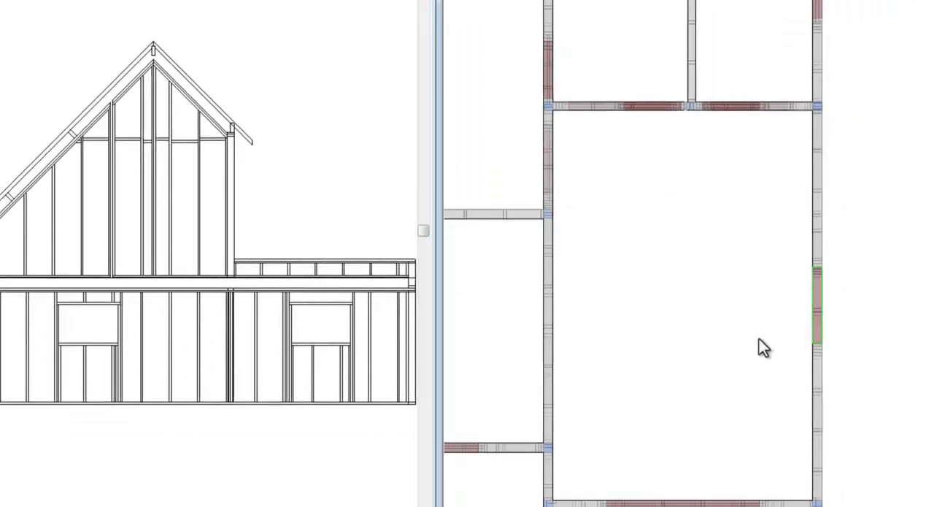
Reopen that opening's lintel choices, select Linteau 2x BM 45*220 (Jeu 1cm + Précadre 4cm) and open this configuration for editing
right_click(852, 323)
left_click(818, 330)
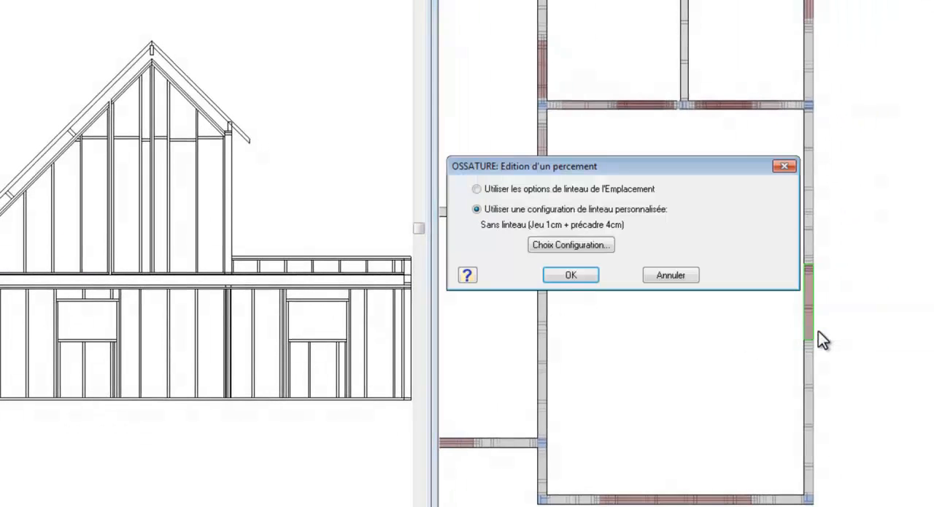
left_click(577, 247)
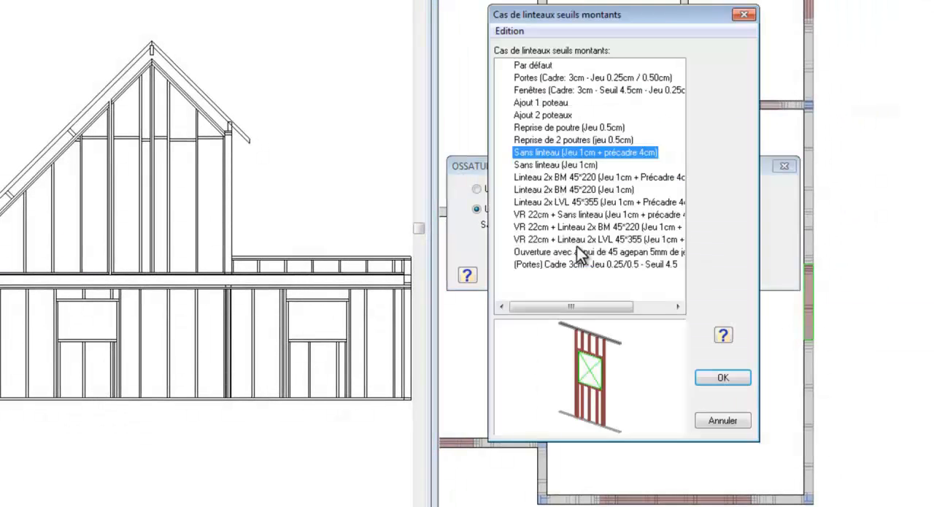
left_click(593, 179)
right_click(594, 179)
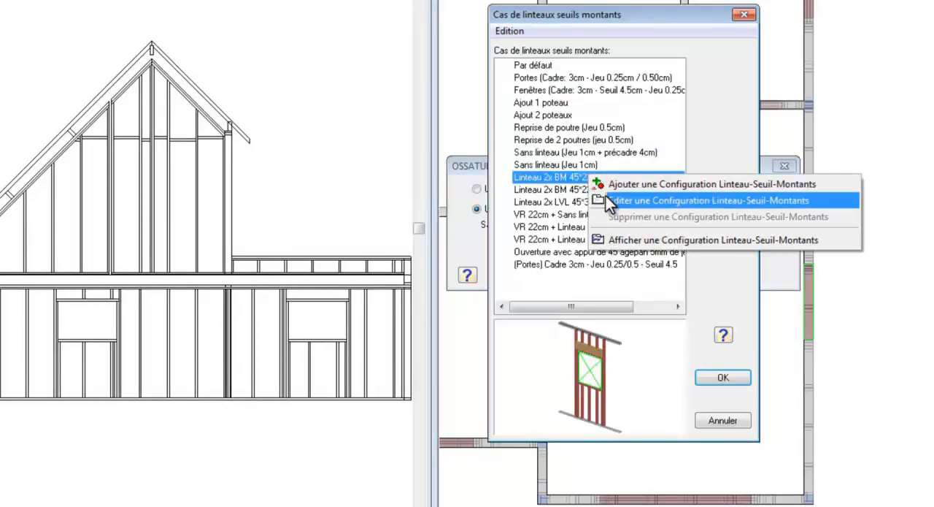
left_click(606, 198)
Select the Tv Linteau member and set the lintel configuration preview to rendering with edges
left_click(395, 136)
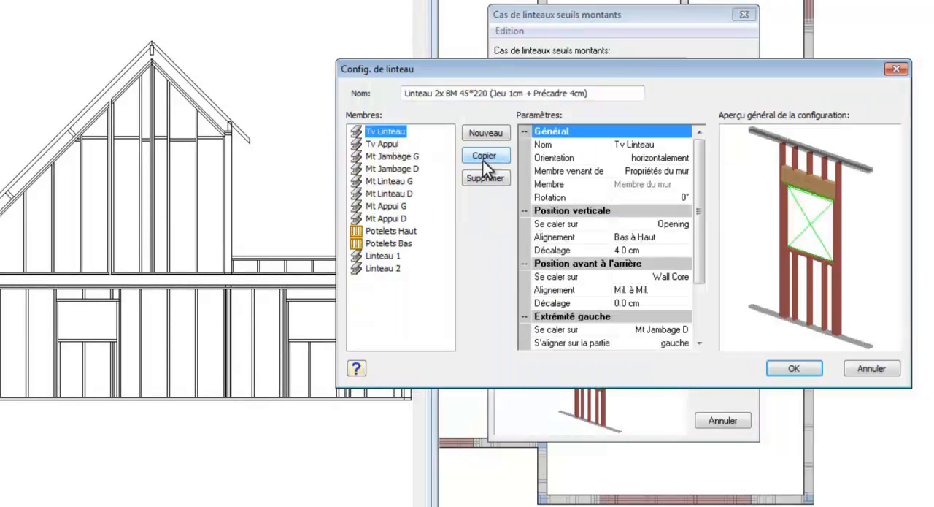
left_click_drag(787, 241, 795, 241)
right_click(795, 241)
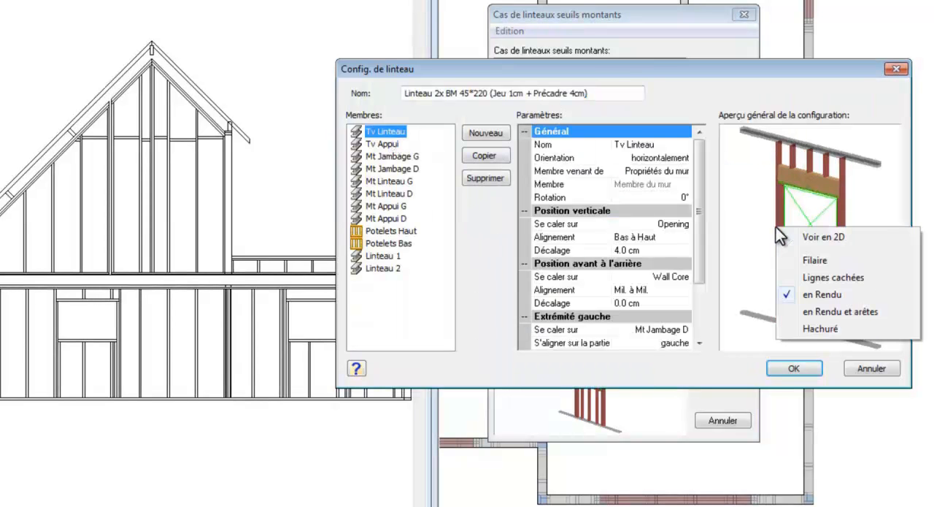
left_click(811, 311)
Examine the lintel configuration's remaining members one by one, from Tv Appui to Linteau 2, in the parameters and preview
left_click(389, 145)
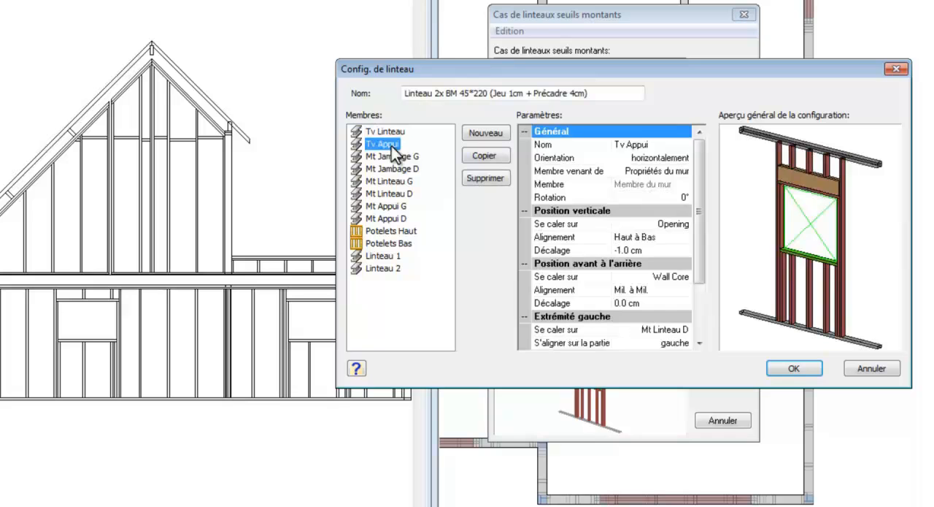
left_click(397, 158)
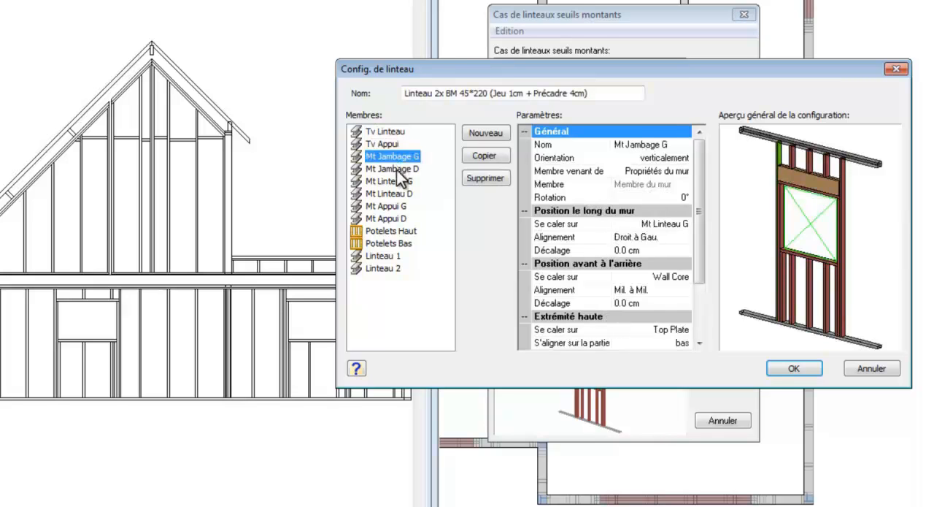
left_click(396, 169)
left_click(395, 182)
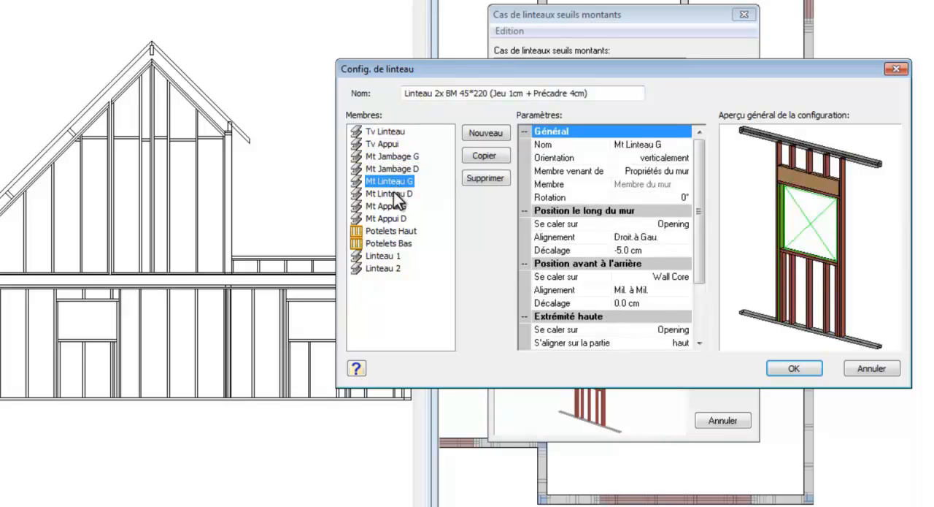
left_click(396, 194)
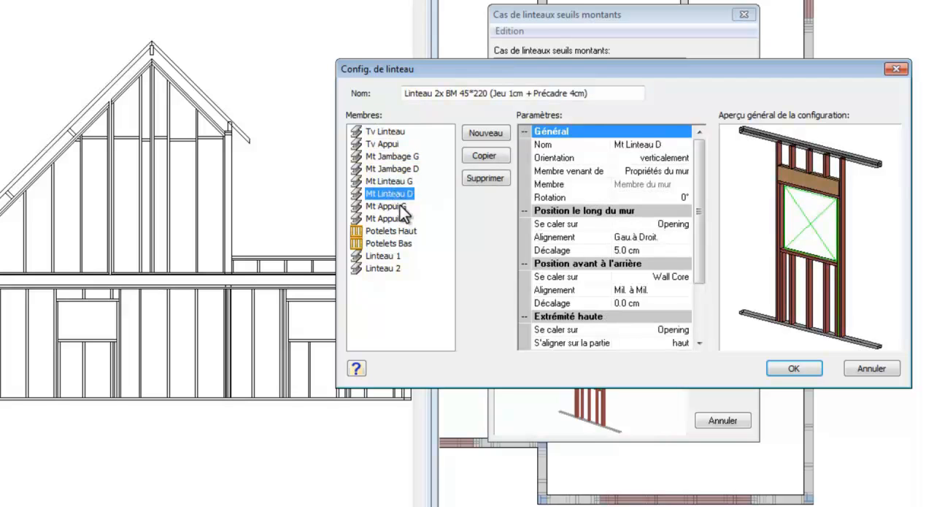
left_click(403, 208)
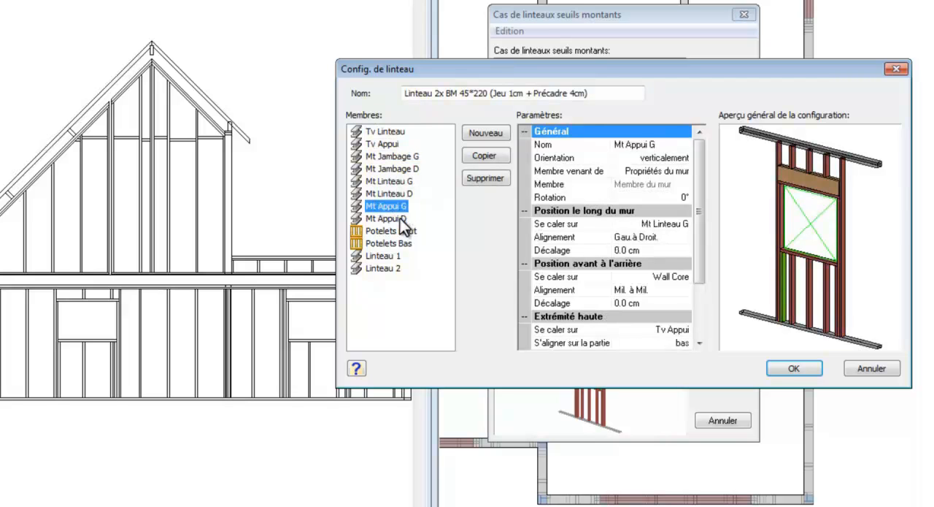
left_click(401, 219)
left_click(399, 231)
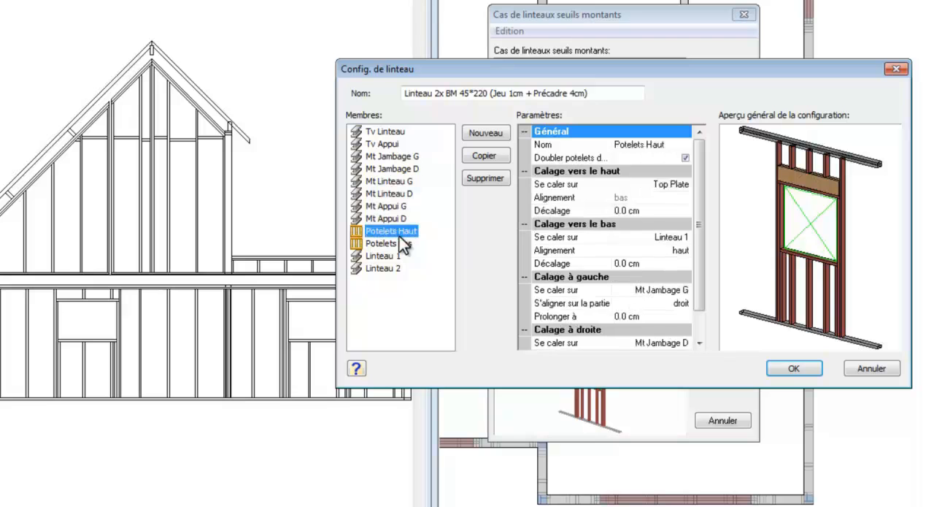
left_click(402, 243)
left_click(396, 256)
left_click(394, 269)
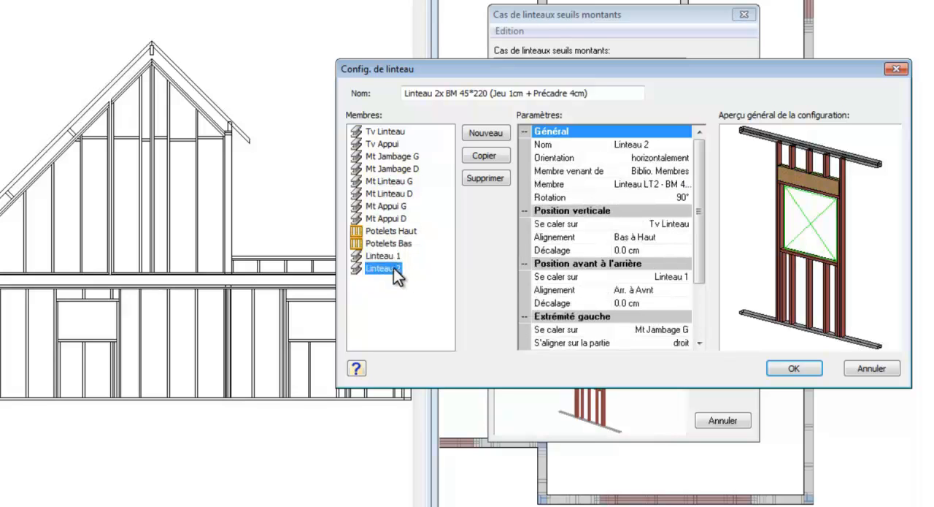
Accept the lintel configuration and assign Linteau 2x BM 45*220 (Jeu 1cm + Précadre 4cm) to the opening
left_click(790, 372)
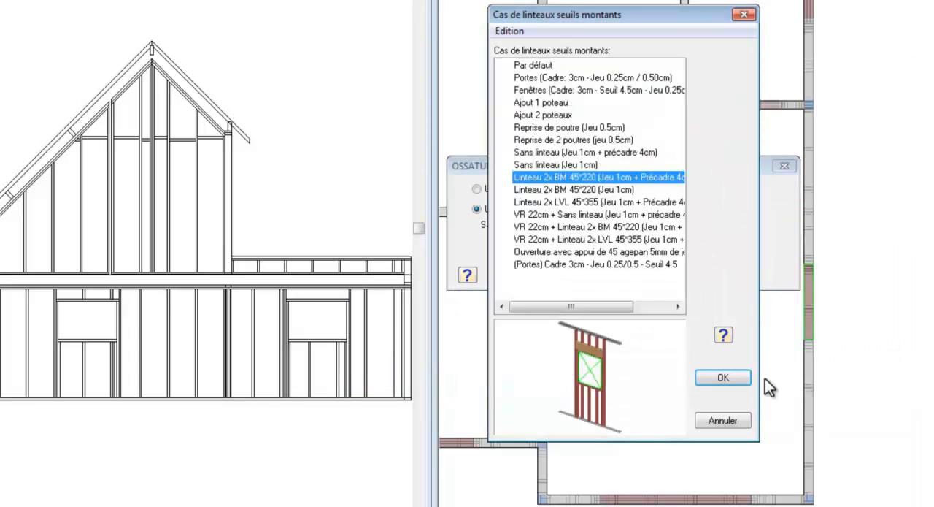
left_click(768, 378)
left_click(572, 275)
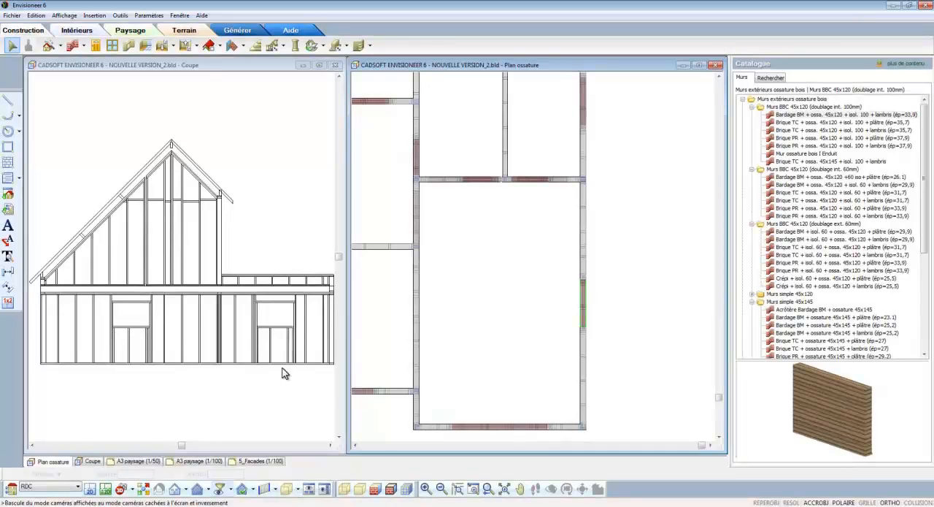
In the building locations, set the RDC level's framing fill configuration to Standard (entraxe 60cm)
left_click(13, 489)
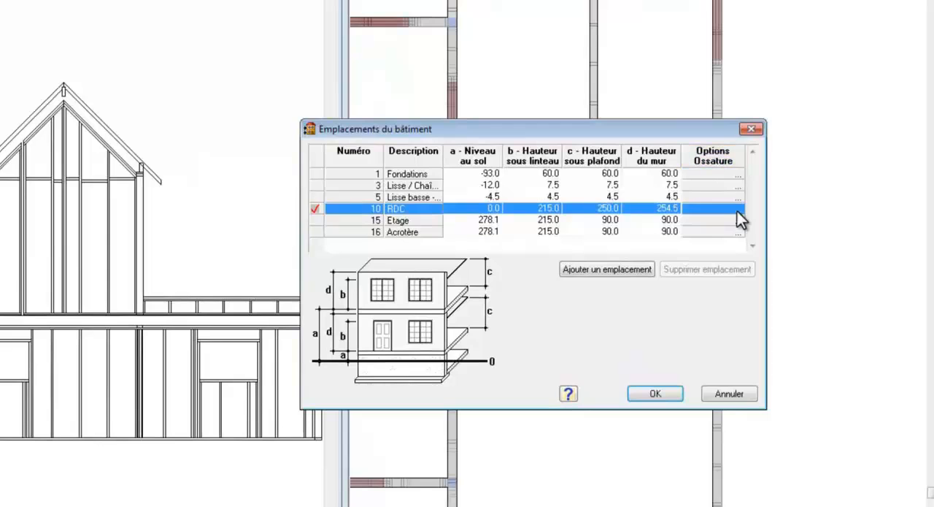
left_click(737, 211)
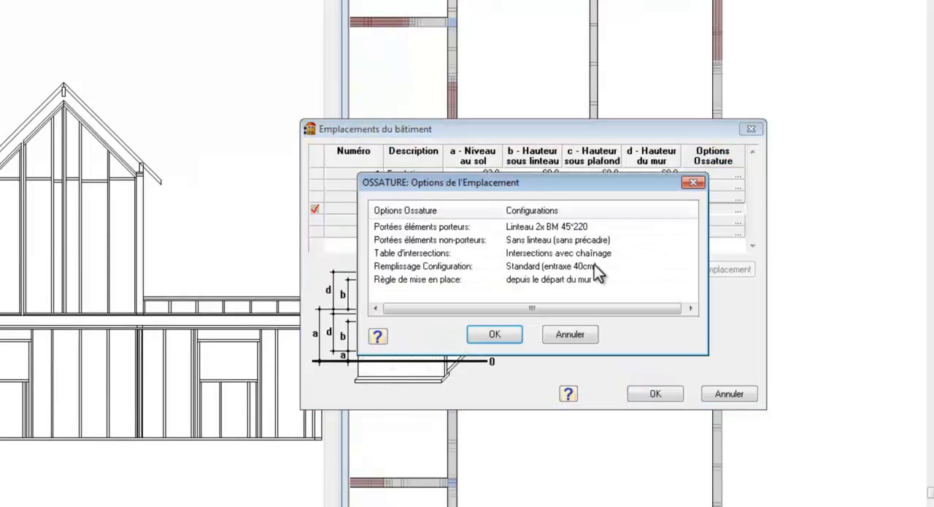
double_click(590, 272)
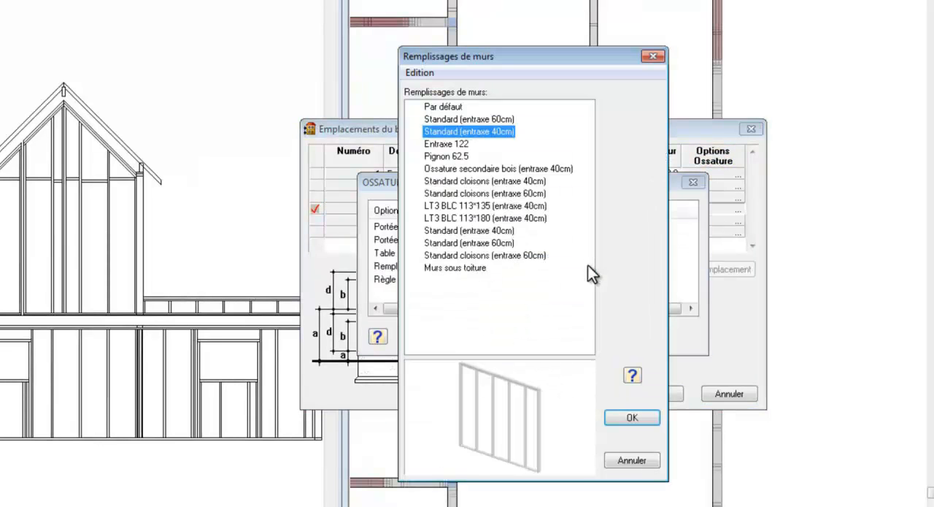
left_click(501, 121)
left_click(618, 415)
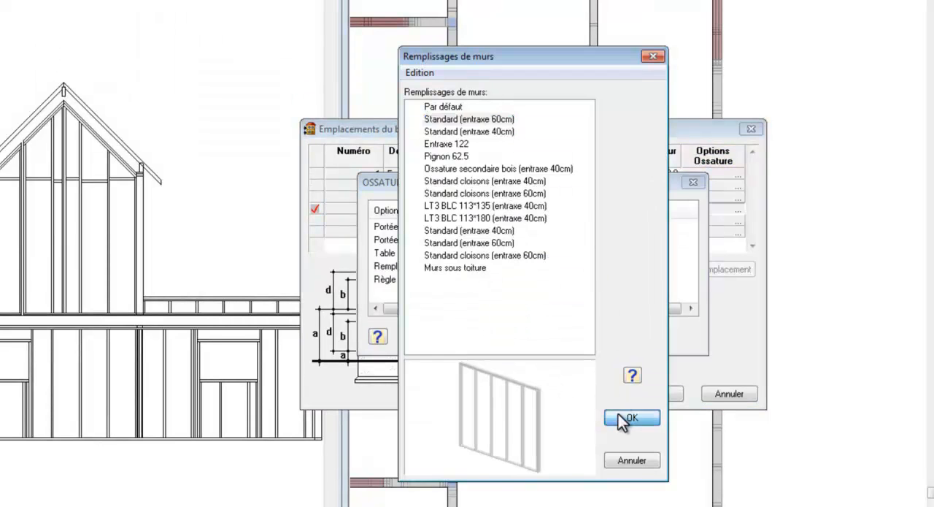
left_click(513, 336)
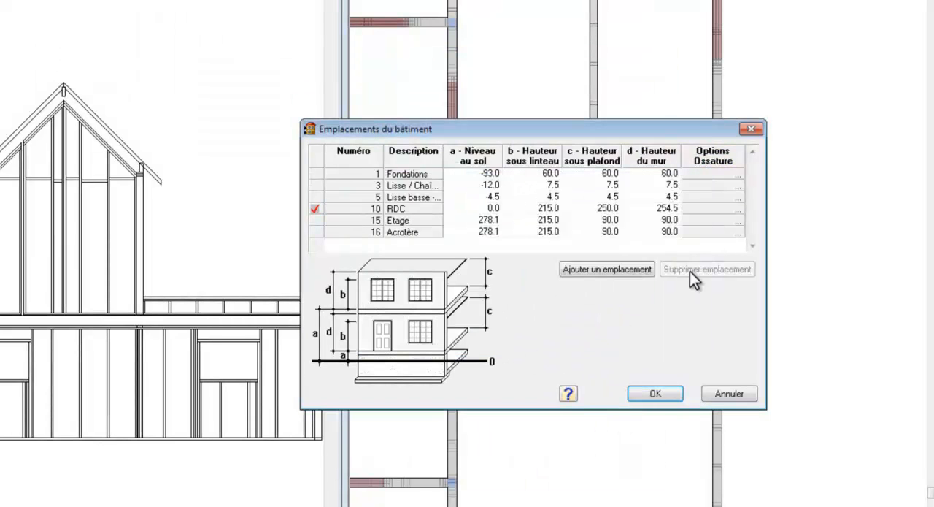
Set the Etage level's framing fill configuration to Standard (entraxe 60cm) and apply the building location changes
left_click(739, 222)
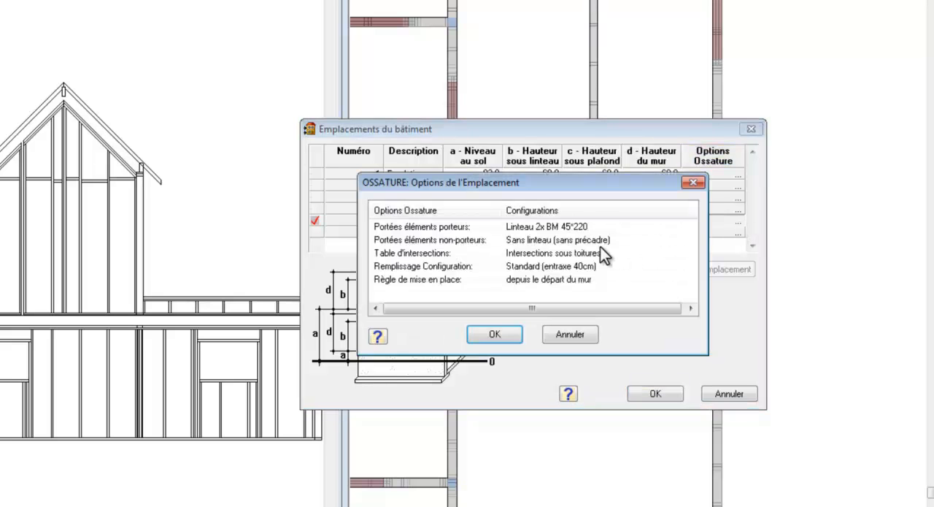
double_click(575, 267)
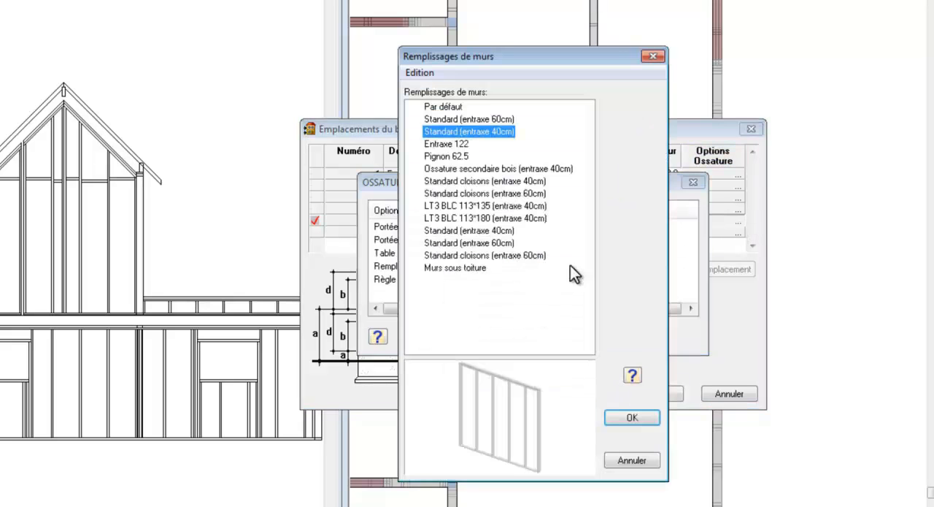
left_click(486, 119)
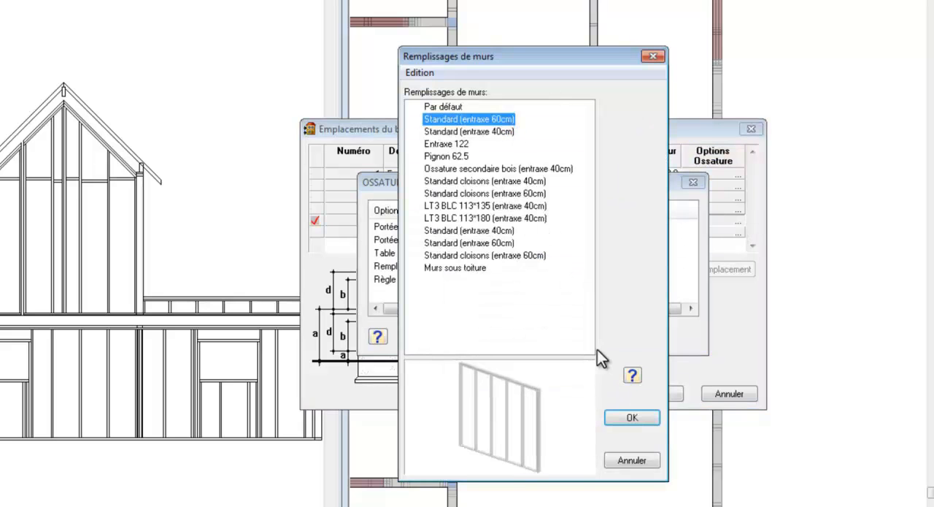
left_click(626, 417)
left_click(509, 336)
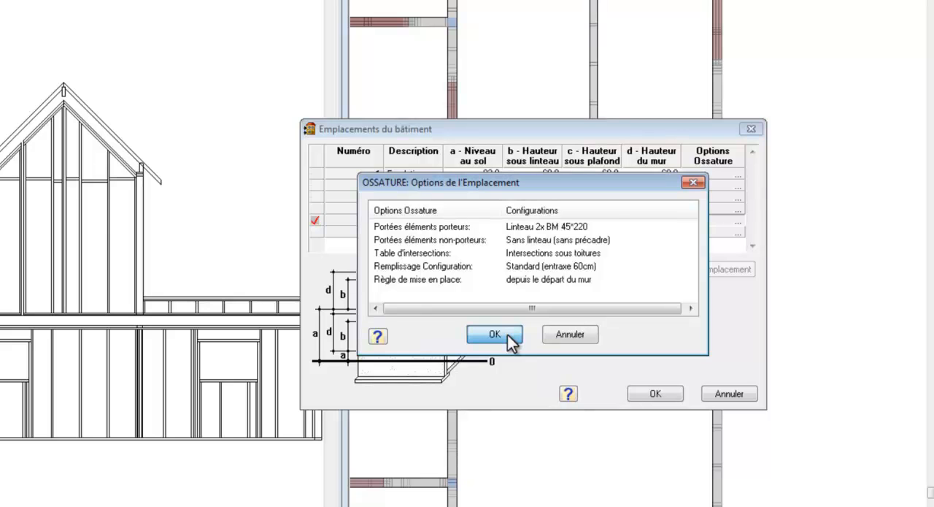
left_click(507, 335)
left_click(649, 394)
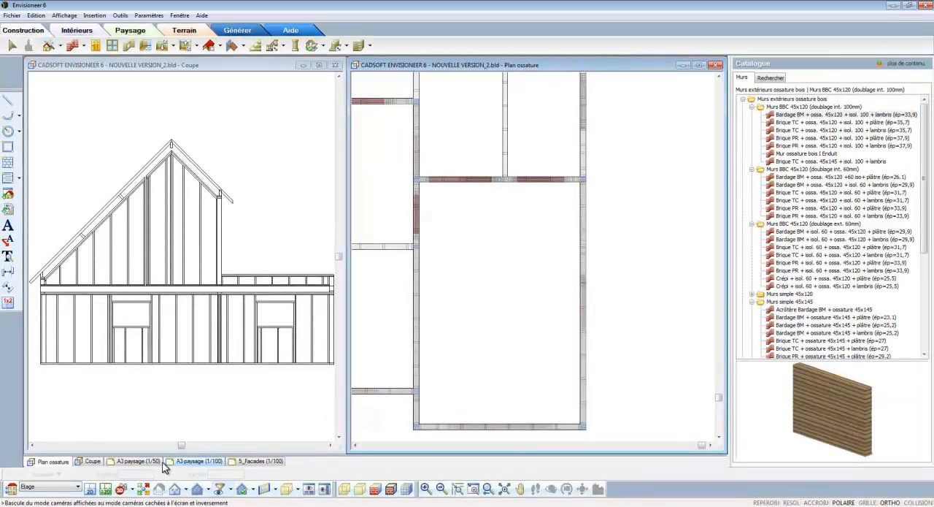
With Etage as the active level, open the plan's lower-right corner intersection and show its preview rendered with edges
left_click(78, 487)
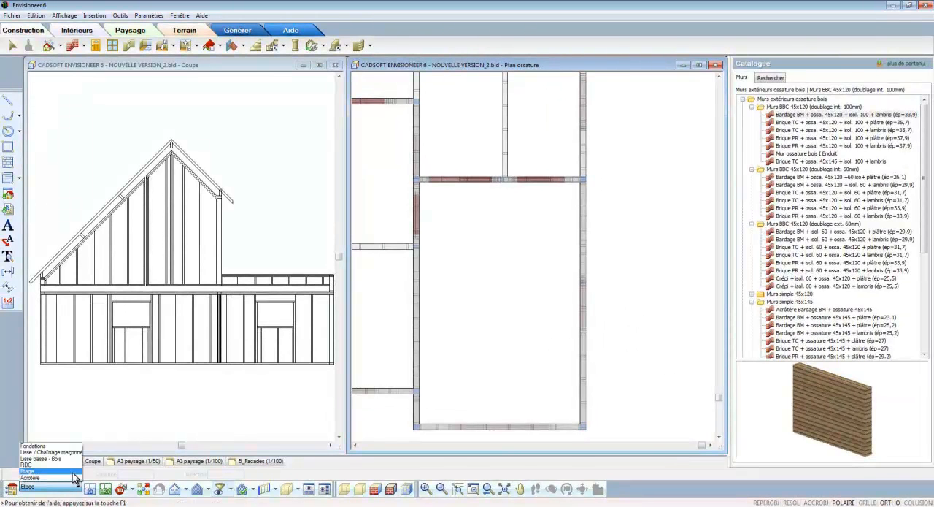
left_click(73, 472)
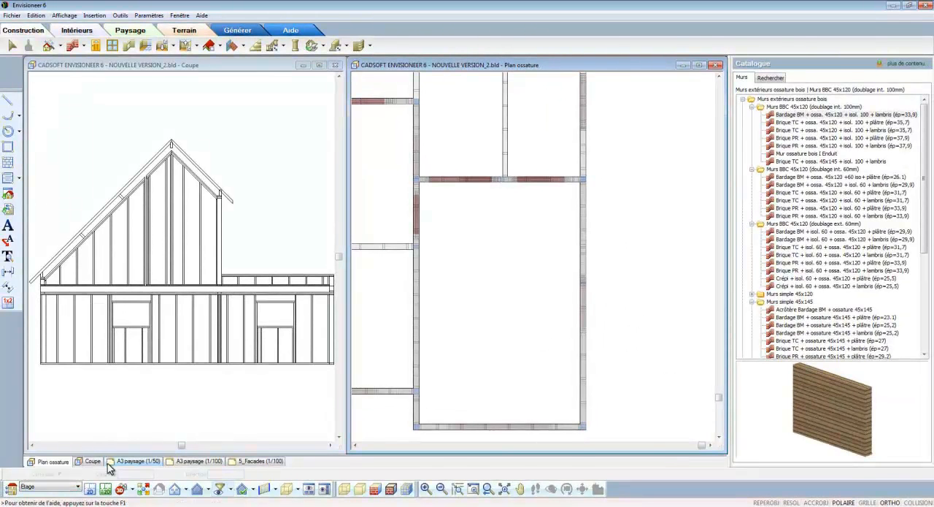
double_click(584, 428)
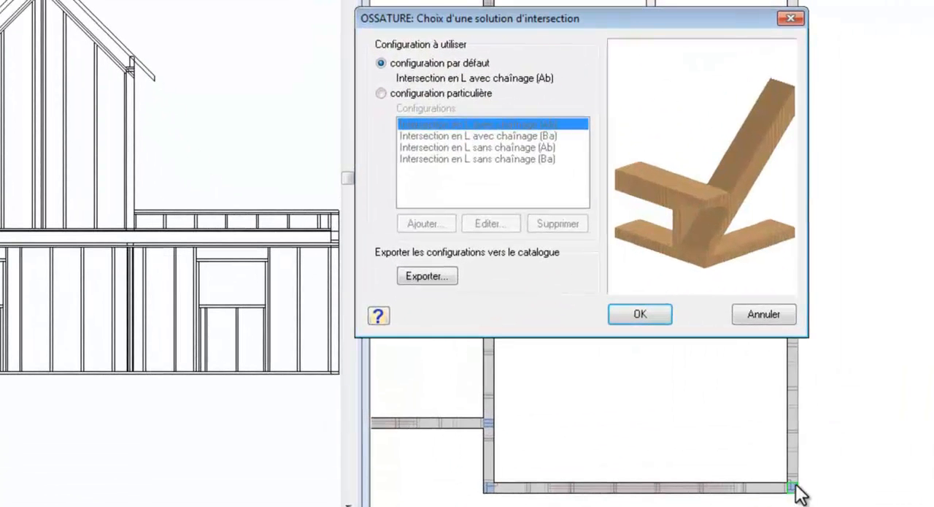
right_click(606, 223)
left_click(728, 286)
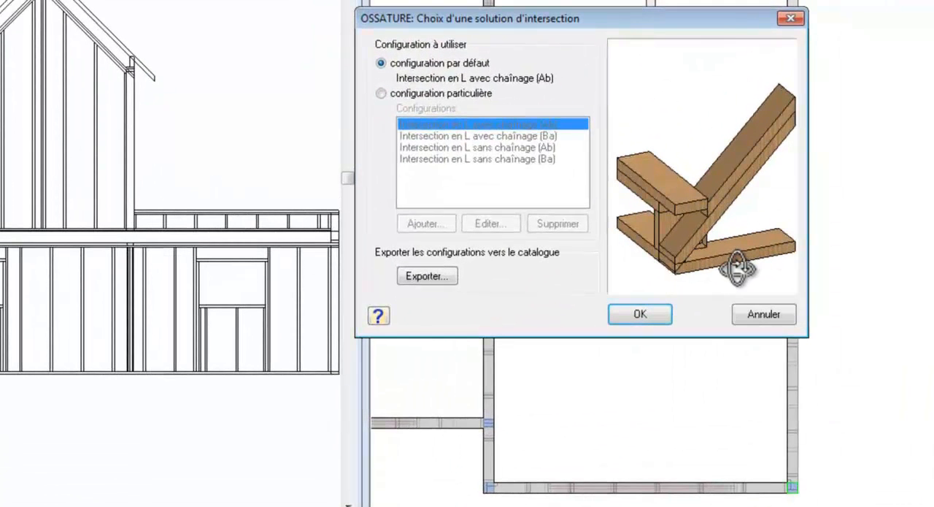
Compare the particular configurations for this corner and assign Intersection en L sans chaînage (Ba)
left_click(473, 94)
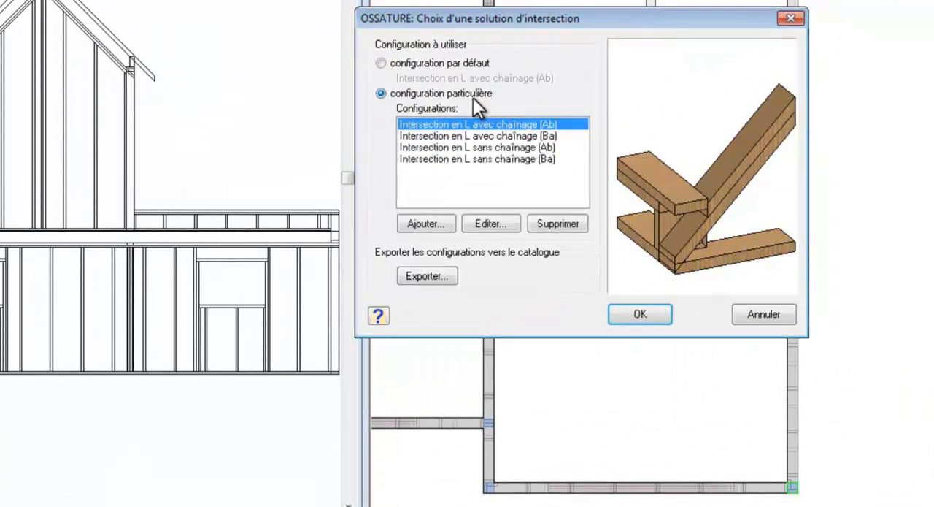
left_click(493, 148)
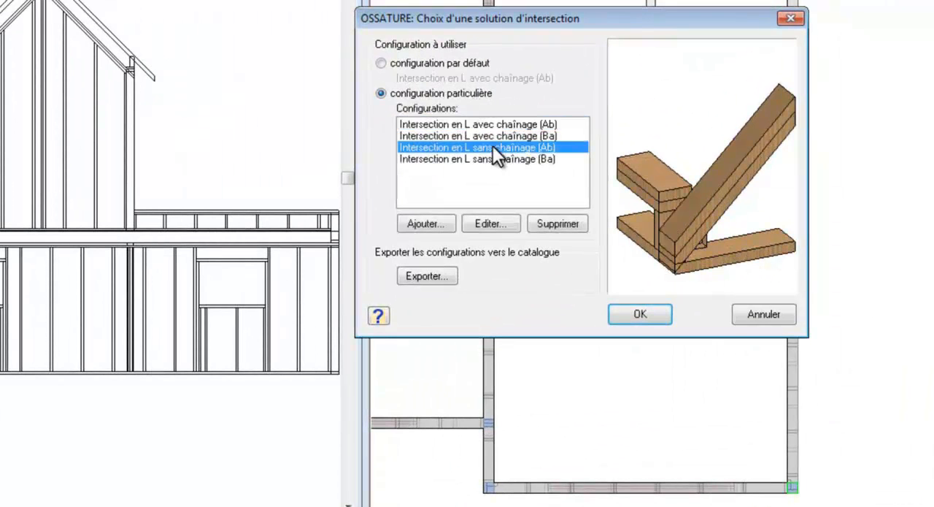
left_click(497, 159)
left_click_drag(713, 255, 689, 255)
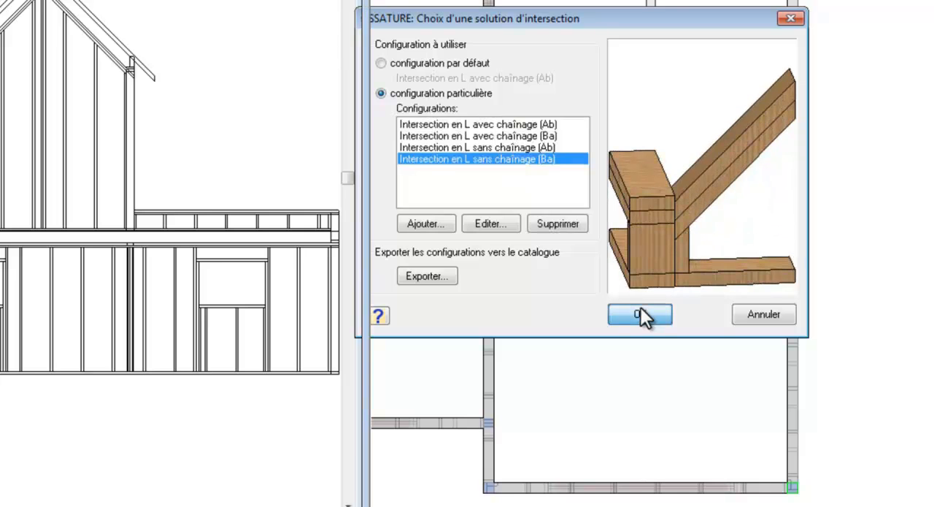
left_click(640, 315)
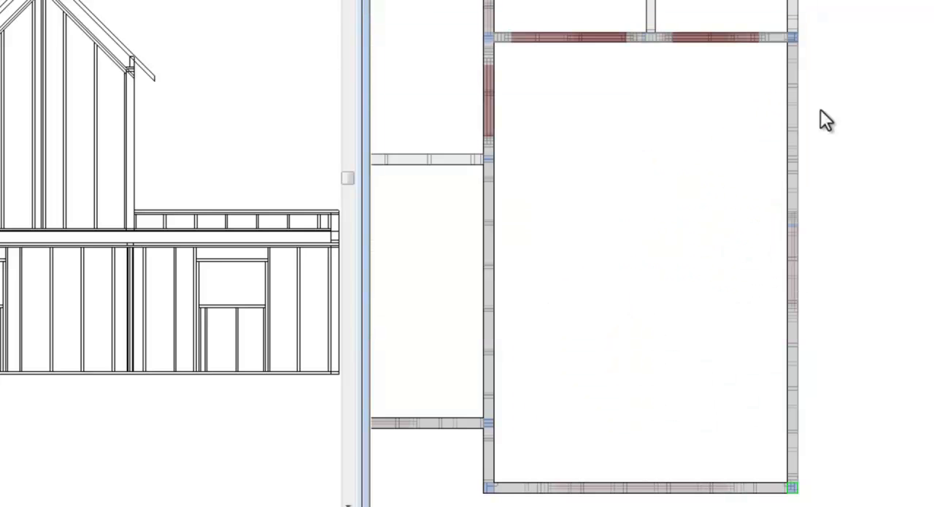
Open the intersection at the upper end of the right-hand exterior wall and show its preview rendered with edges
left_click(794, 37)
left_click(796, 40)
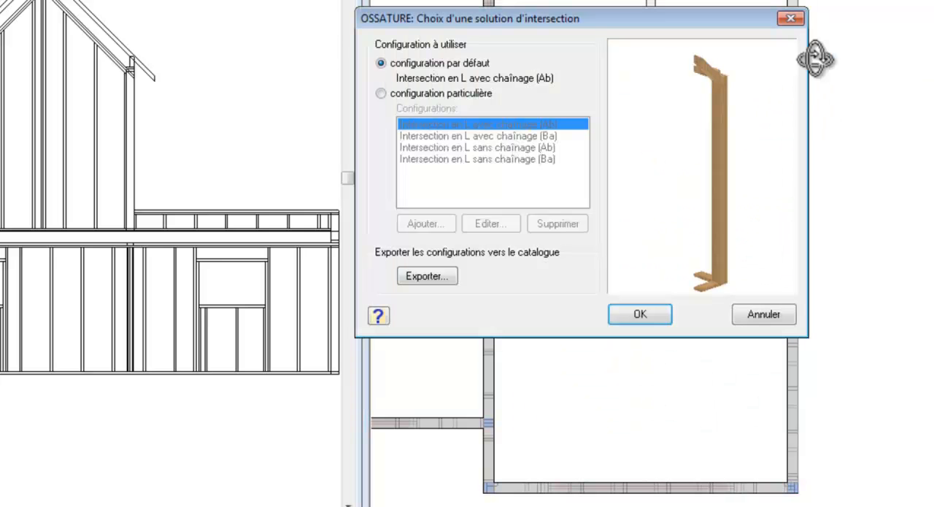
left_click_drag(721, 141, 668, 150)
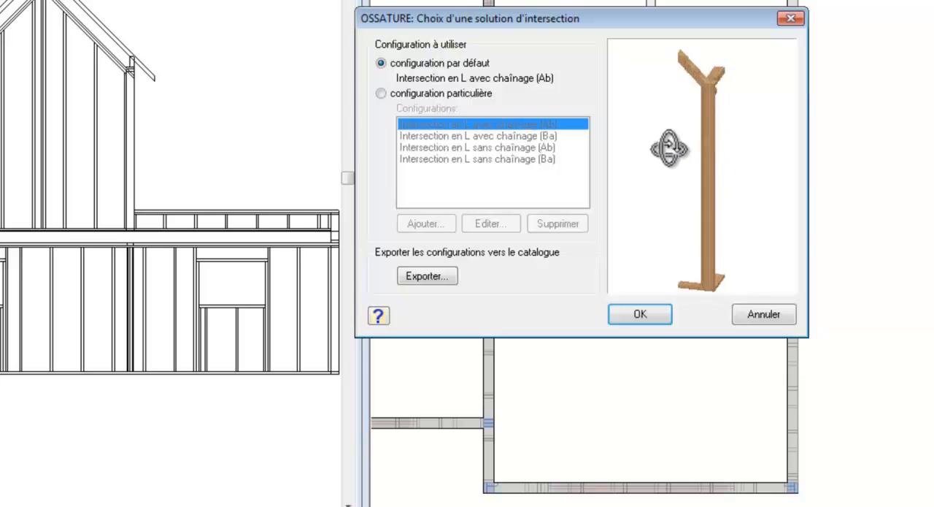
right_click(651, 132)
left_click(708, 229)
left_click_drag(709, 228, 743, 230)
Assign the particular configuration Intersection en L sans chaînage (Ab) to the upper-right wall intersection
left_click(487, 93)
left_click(499, 147)
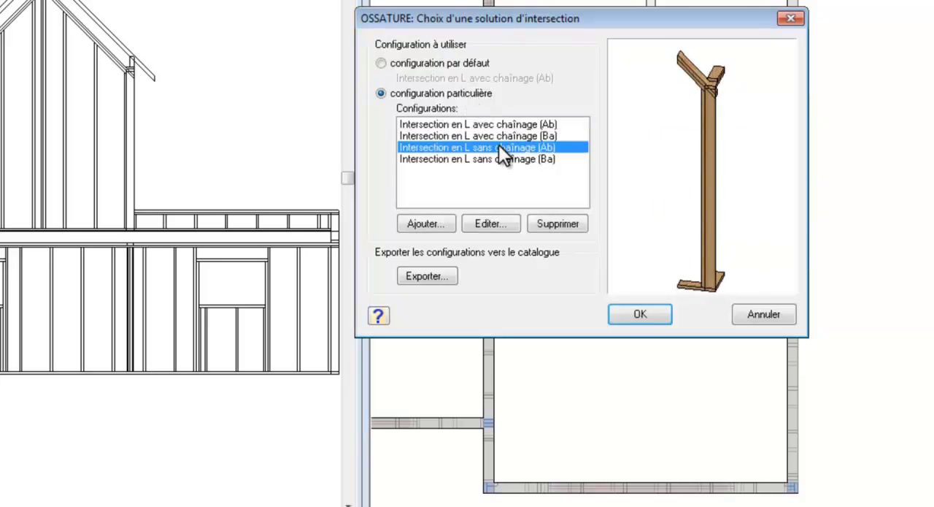
left_click_drag(704, 194, 730, 216)
left_click(643, 309)
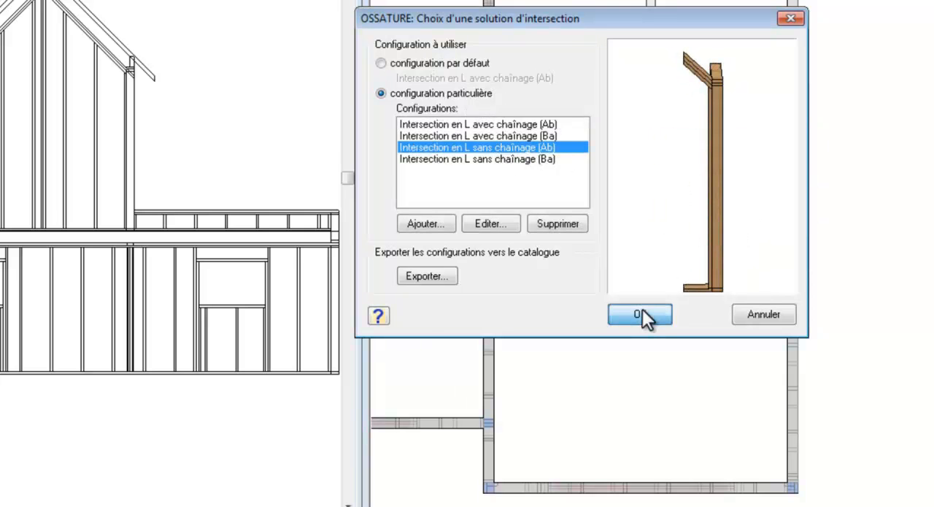